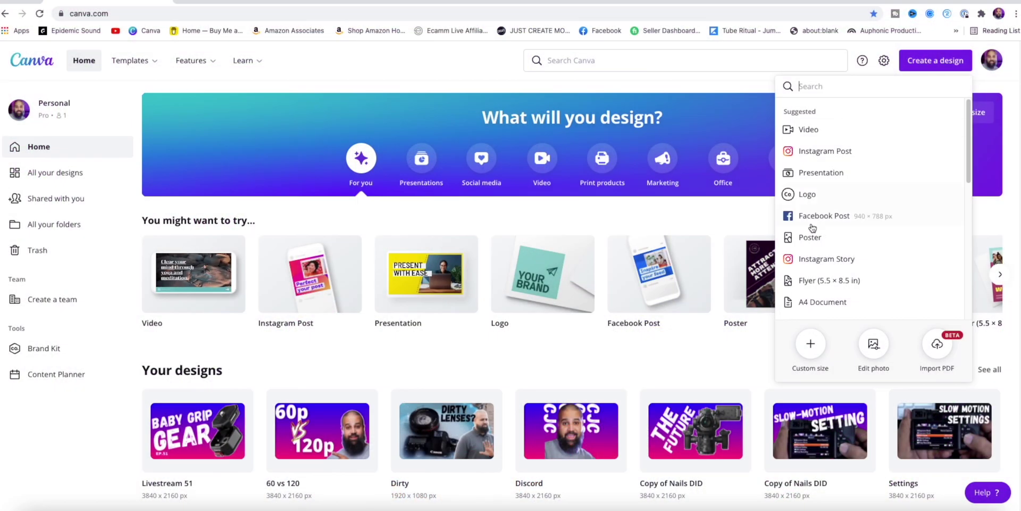
Create a new blank Canva design using the recent 3840 × 2160 px custom size
left_click(811, 351)
left_click(820, 212)
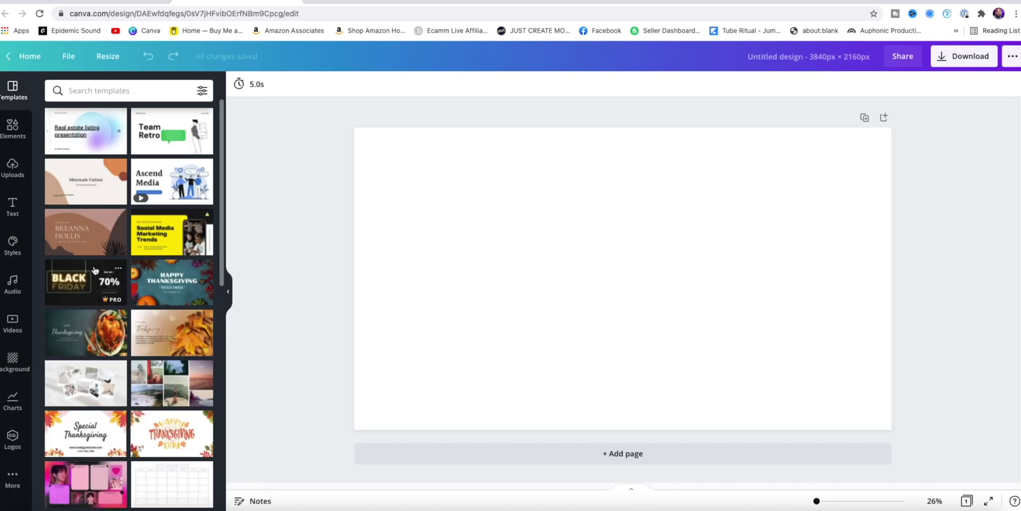
Try pebbles and solid purple page backgrounds, then settle on an aerial night-city image
left_click(2, 353)
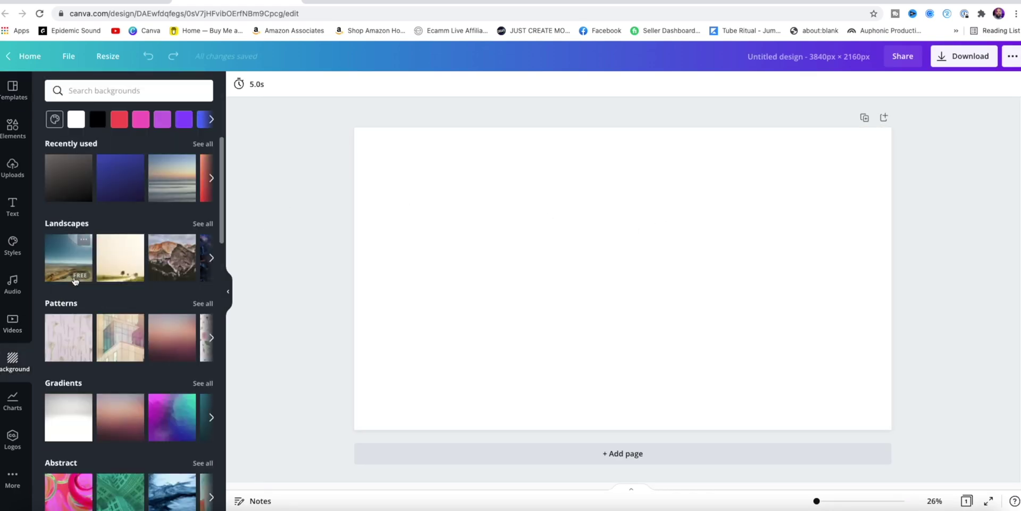
left_click(202, 224)
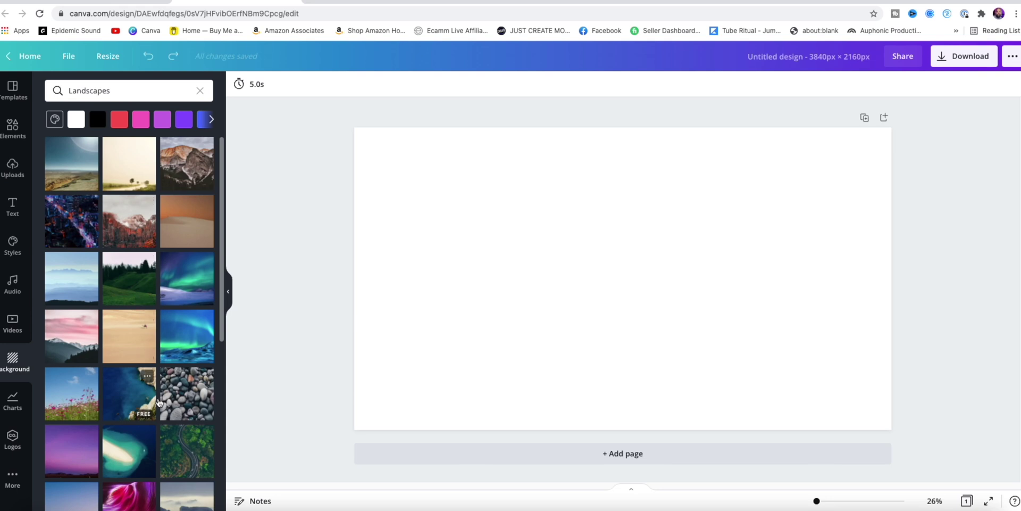
left_click(188, 396)
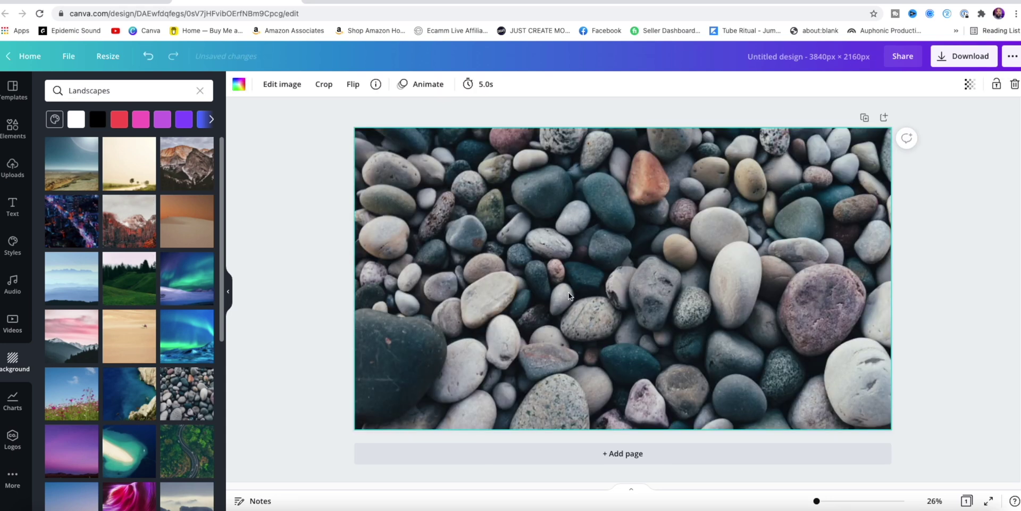
left_click(184, 119)
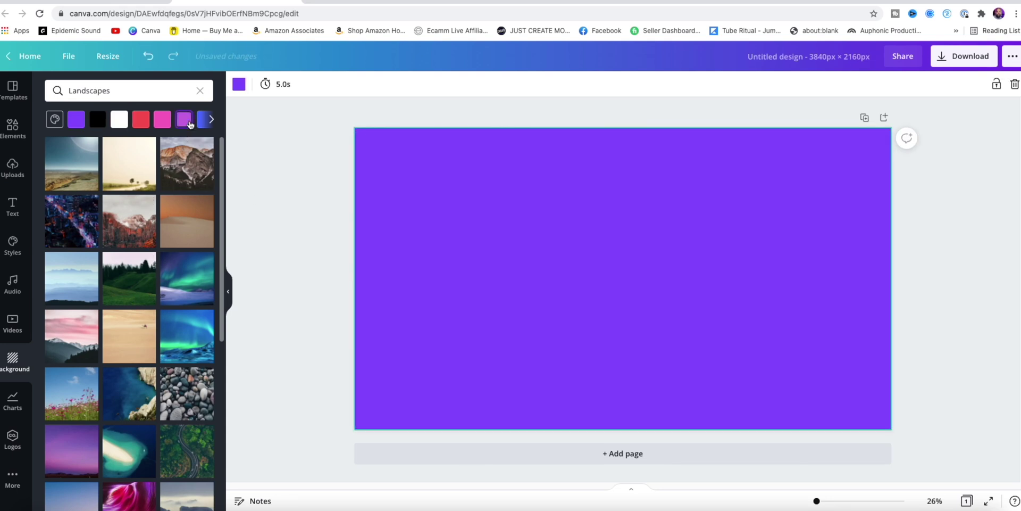
left_click(72, 221)
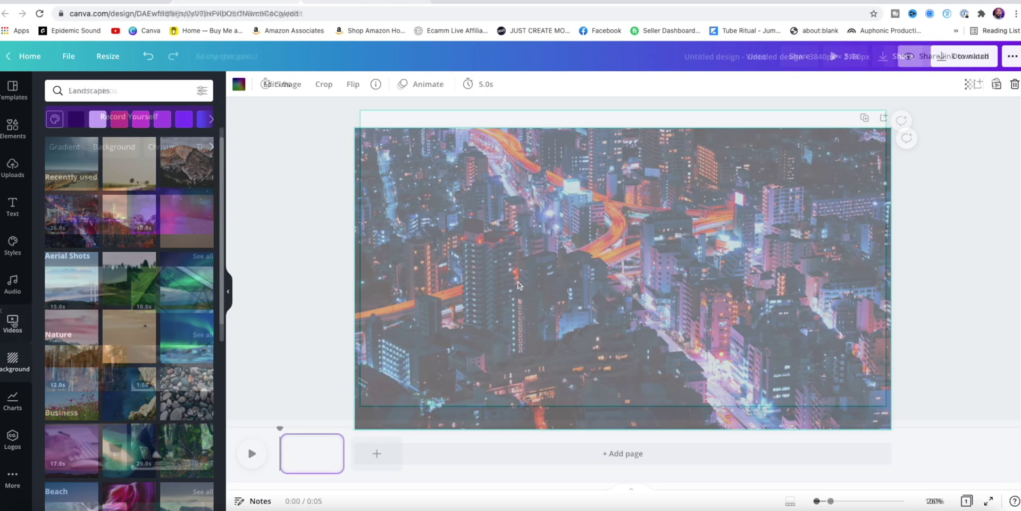
Add the purple bokeh clip from a video search and stretch it to fill the page
left_click(125, 89)
type("purple")
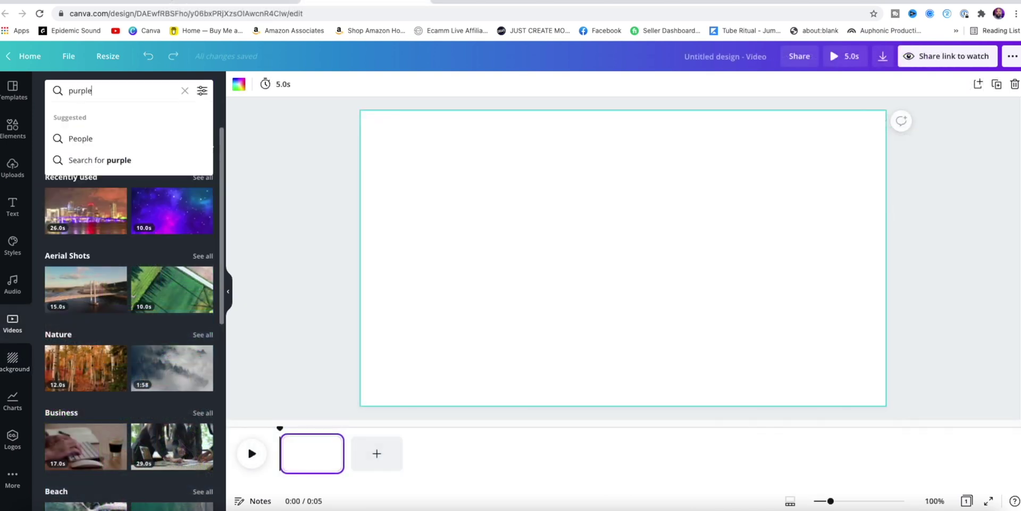
key("Return")
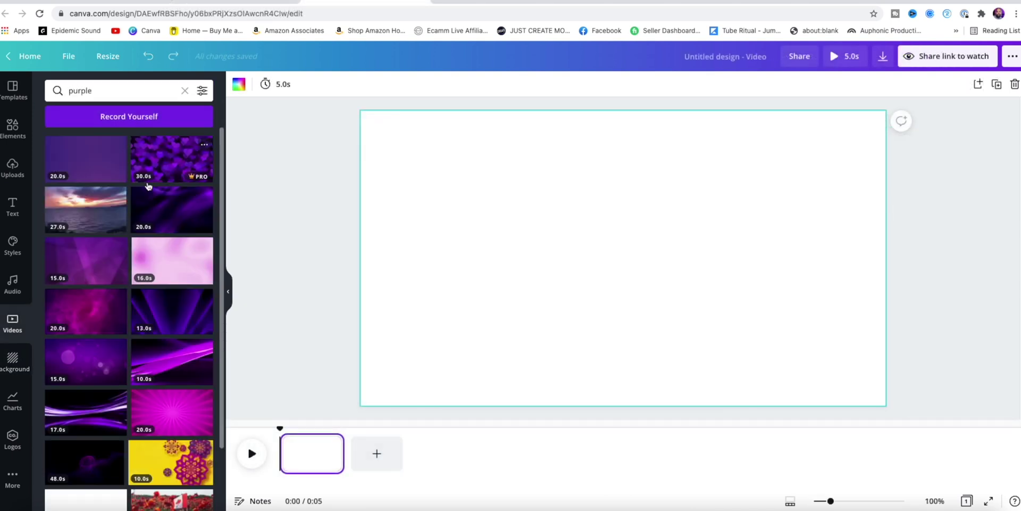
scroll(158, 280, "down", 5)
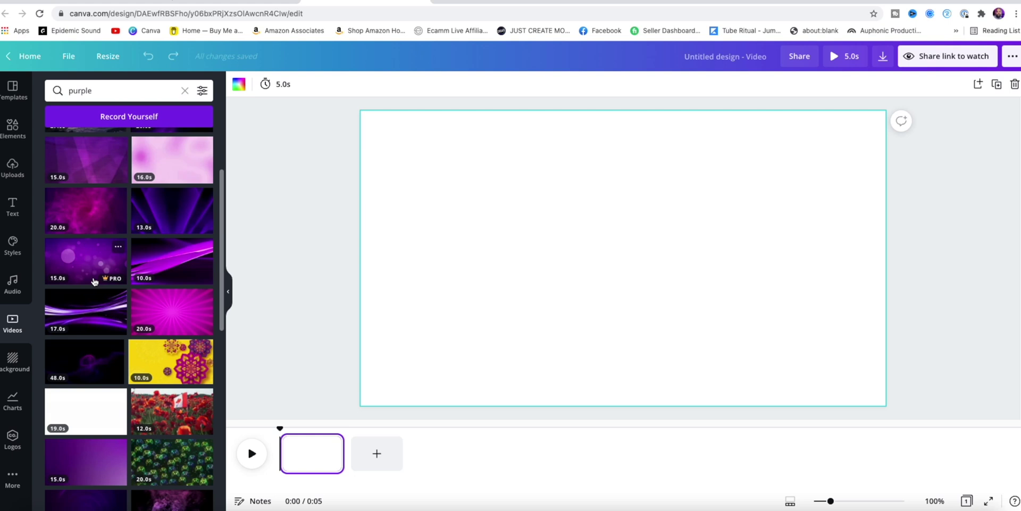
left_click(91, 266)
left_click_drag(621, 258, 571, 227)
left_click_drag(782, 346, 894, 398)
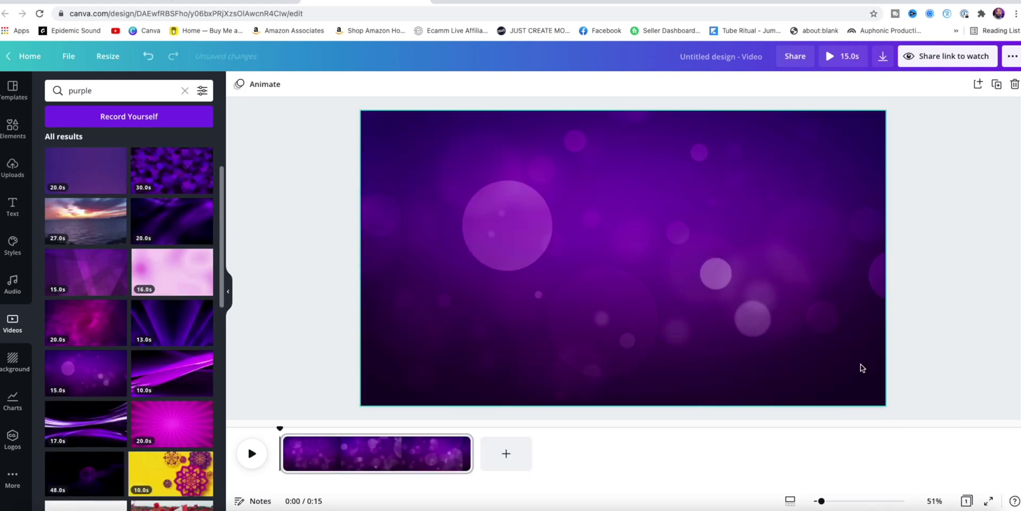
left_click(251, 454)
Preview the 15-second clip and download the design as an MP4 video
left_click(280, 430)
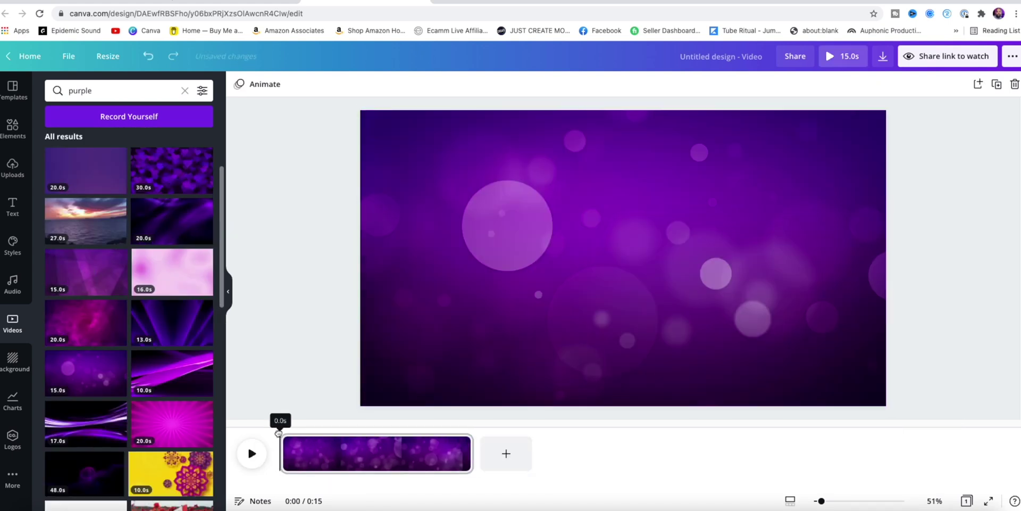
left_click_drag(280, 430, 513, 436)
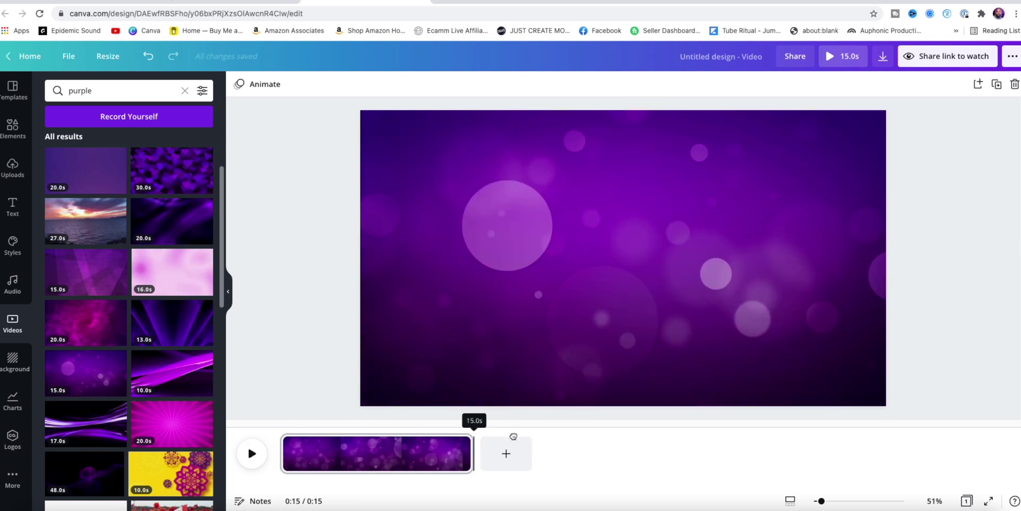
left_click(883, 59)
left_click(917, 181)
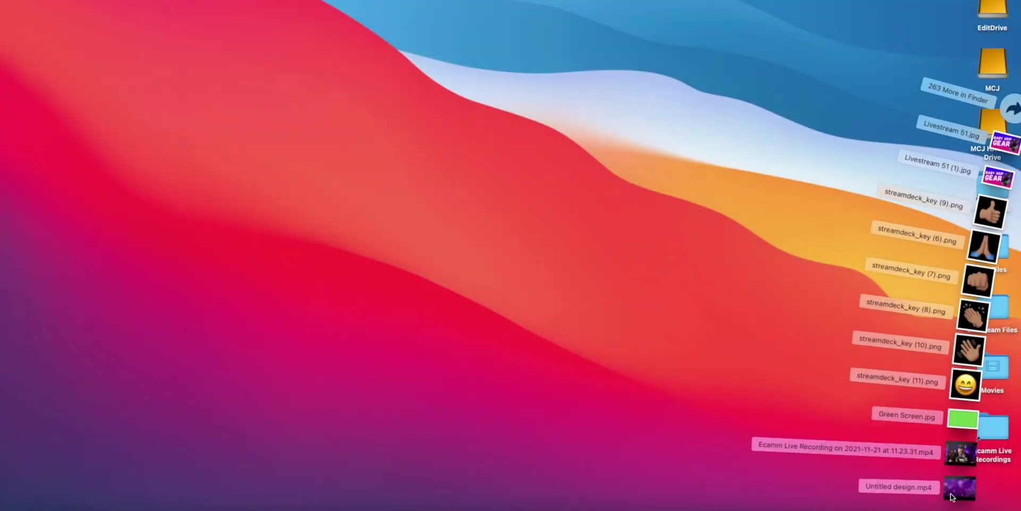
Move Untitled design.mp4 from Downloads onto the desktop and launch Ecamm Live Beta
left_click_drag(996, 146, 783, 318)
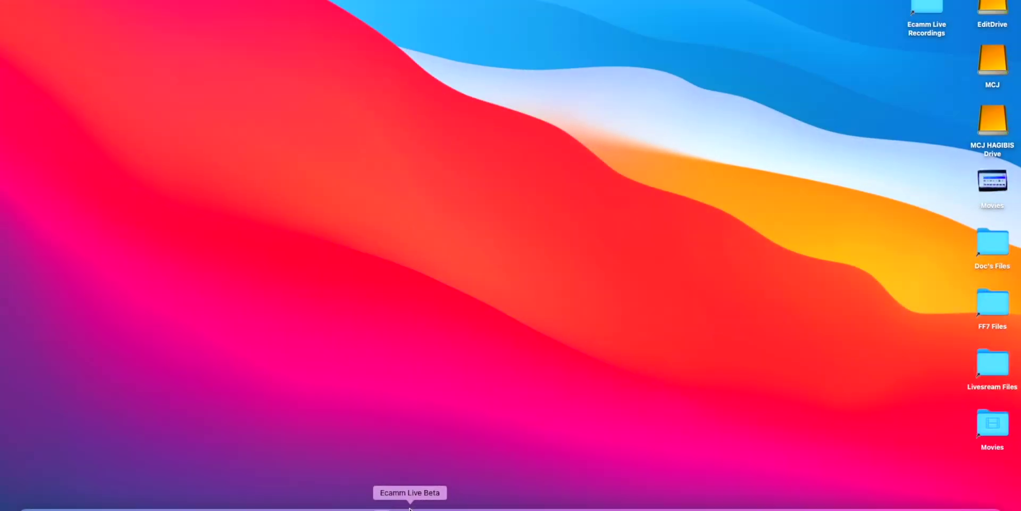
left_click(410, 508)
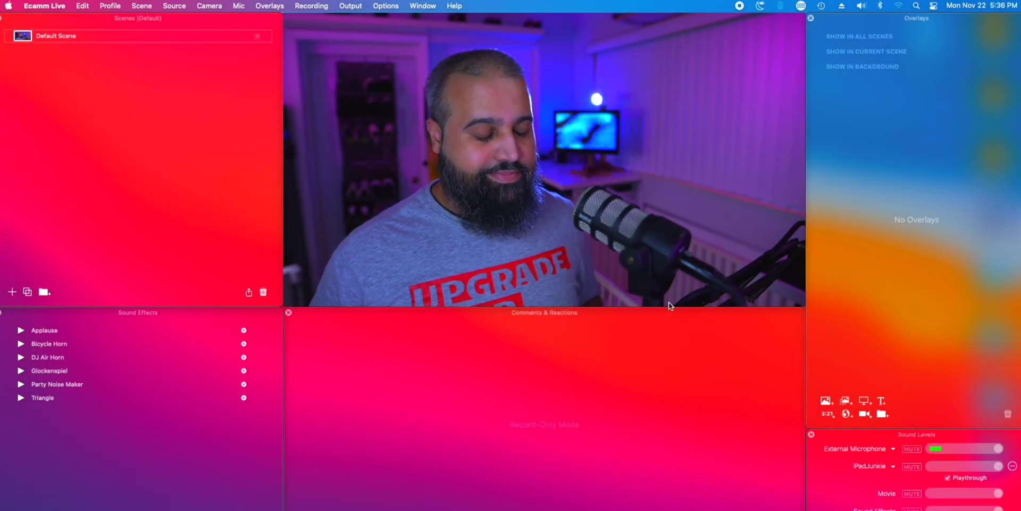
Make loop video.mp4 the Default Scene's video file source and bring up its loop options
left_click(172, 6)
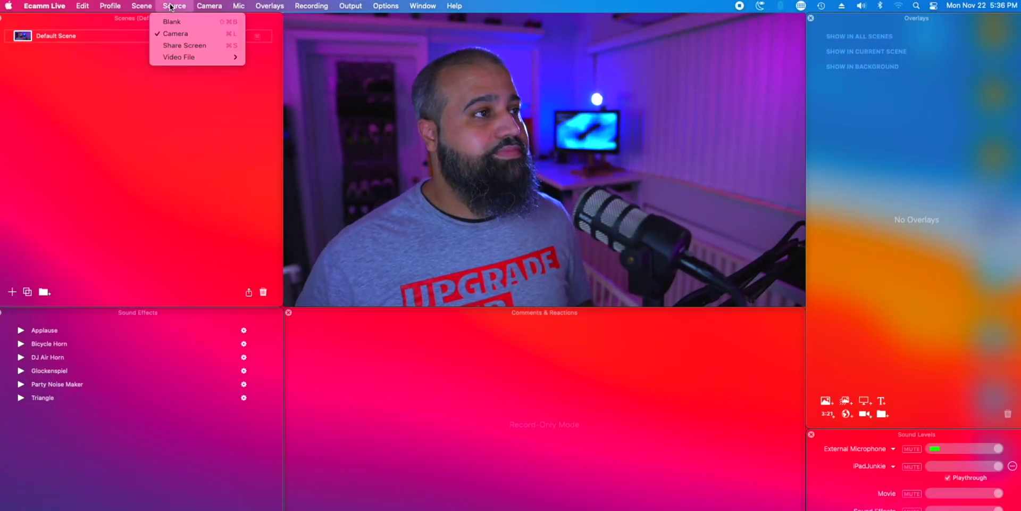
mouse_move(185, 60)
left_click(257, 58)
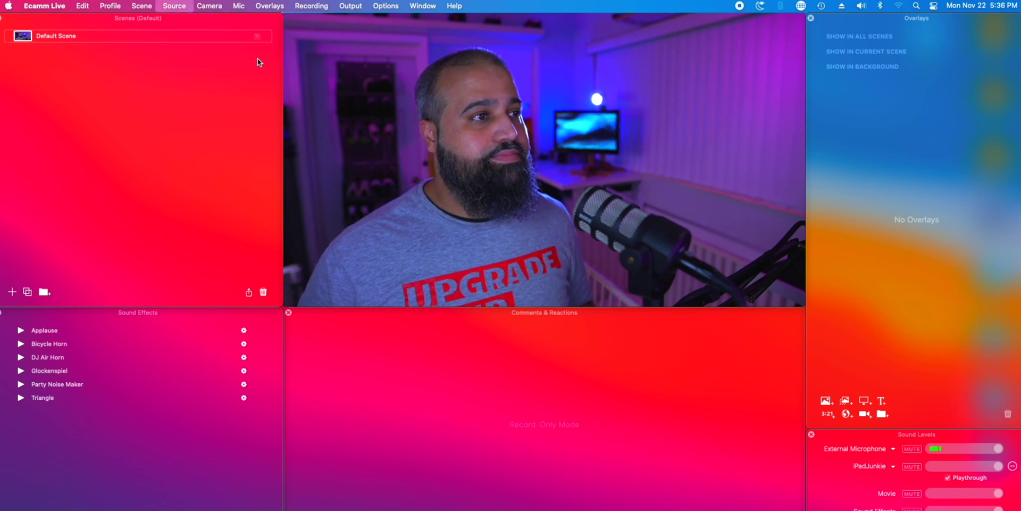
left_click(330, 165)
left_click(842, 373)
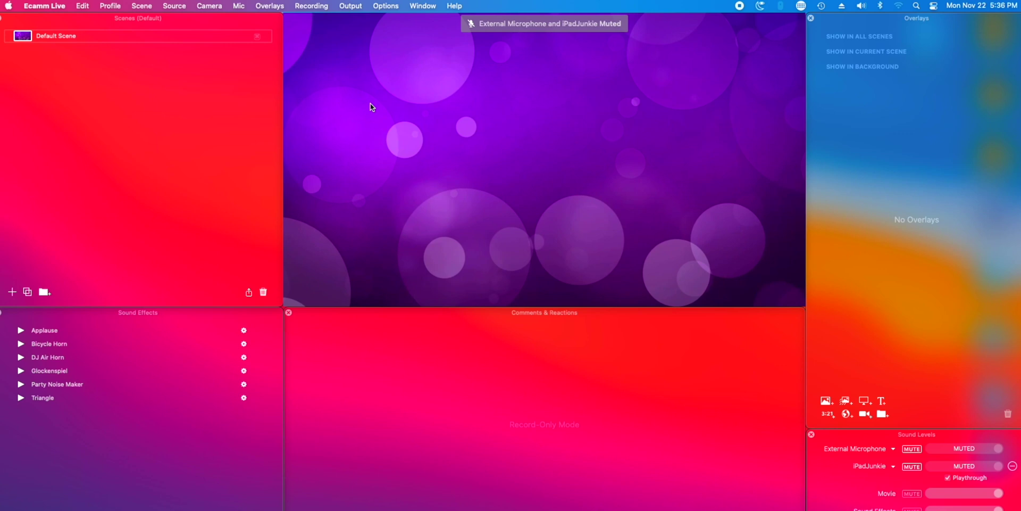
left_click(349, 92)
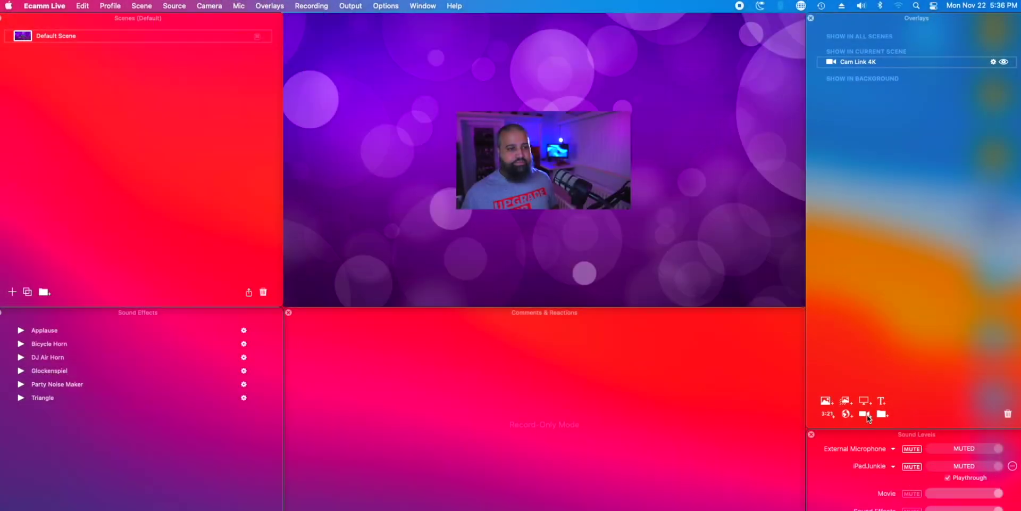
Enlarge the Cam Link 4K overlay to cover most of the scene and nudge it slightly down
scroll(532, 170, "up", 10)
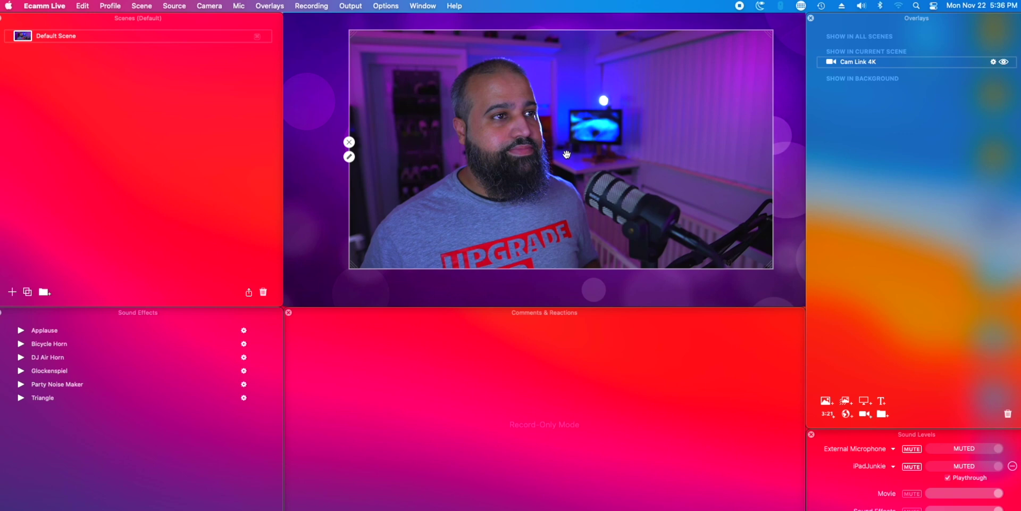
scroll(566, 155, "up", 5)
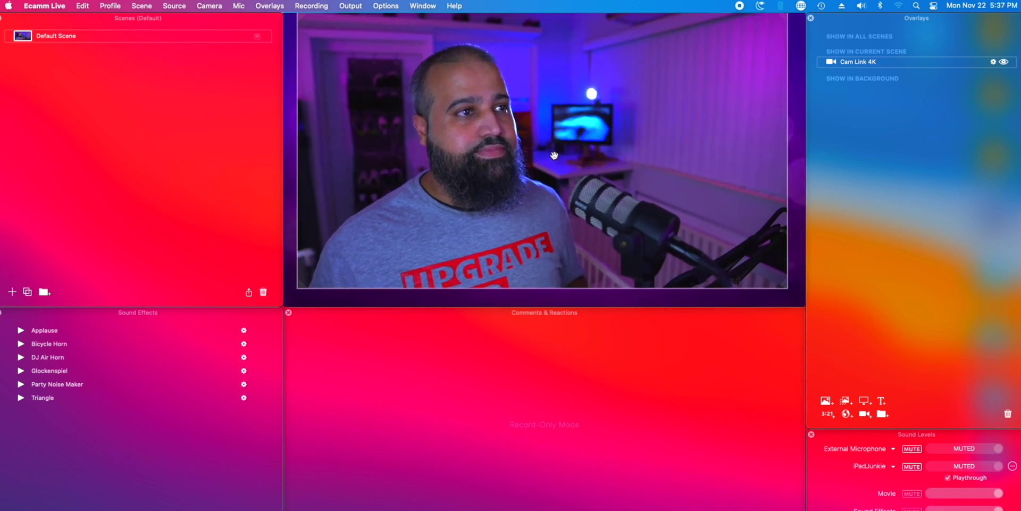
scroll(554, 155, "down", 3)
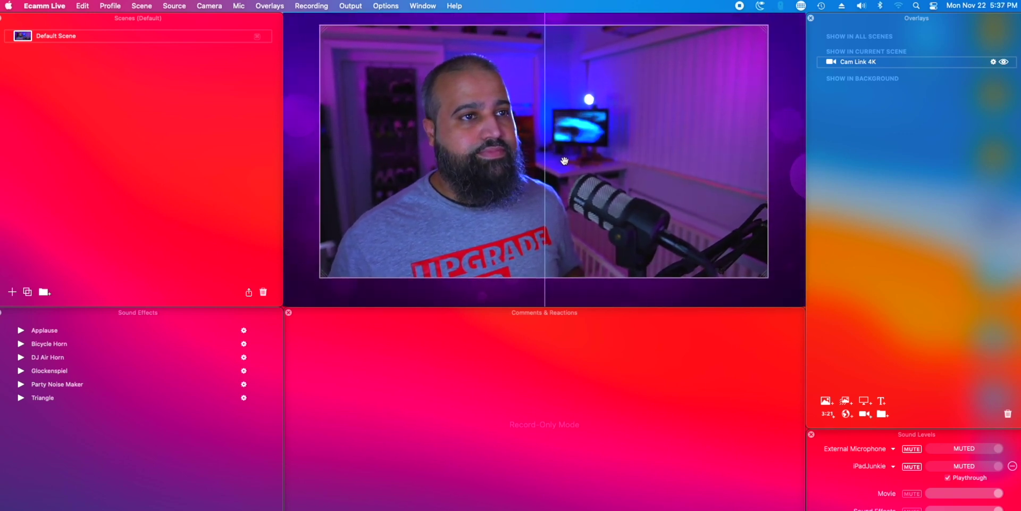
left_click_drag(565, 160, 565, 162)
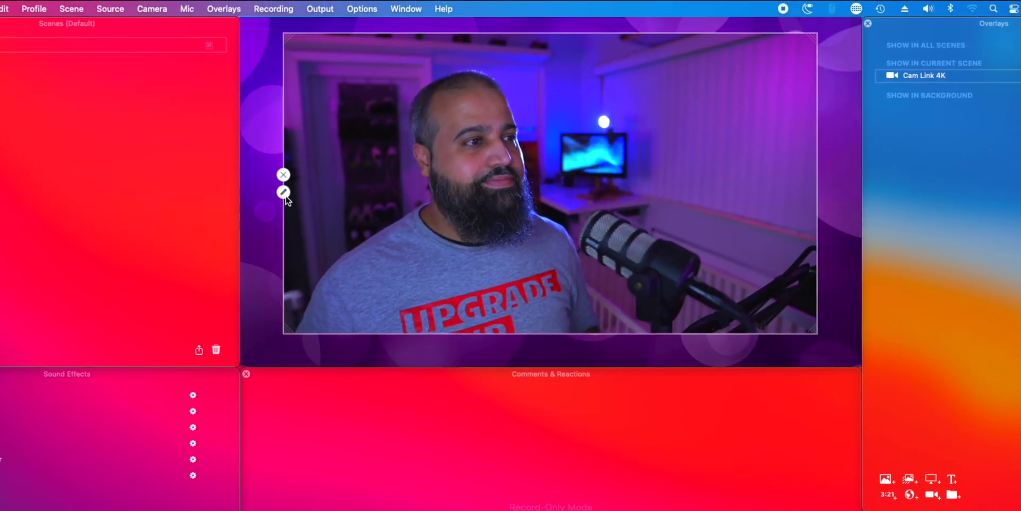
Raise the camera overlay's corner radius to 100 for fully rounded corners, keeping Wide (16:9) shape
left_click(300, 168)
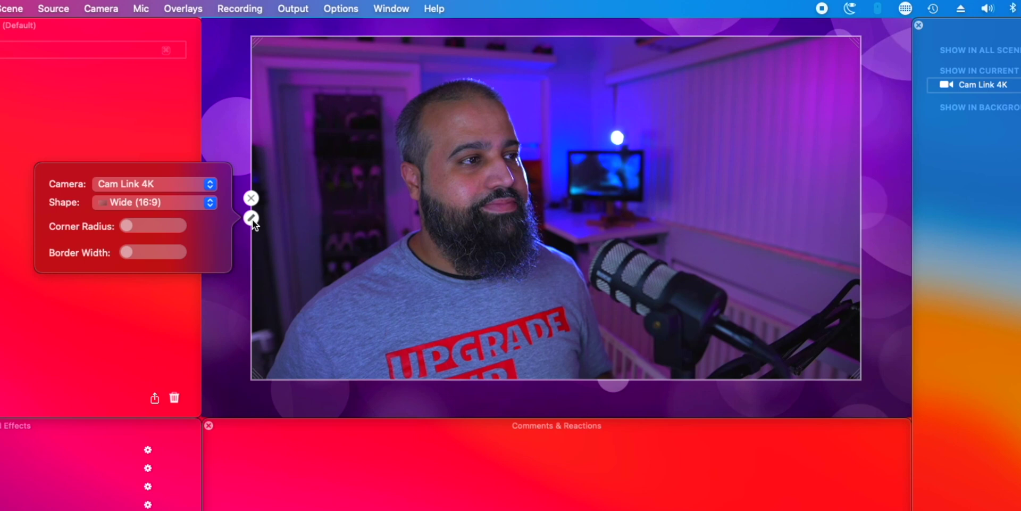
left_click(190, 204)
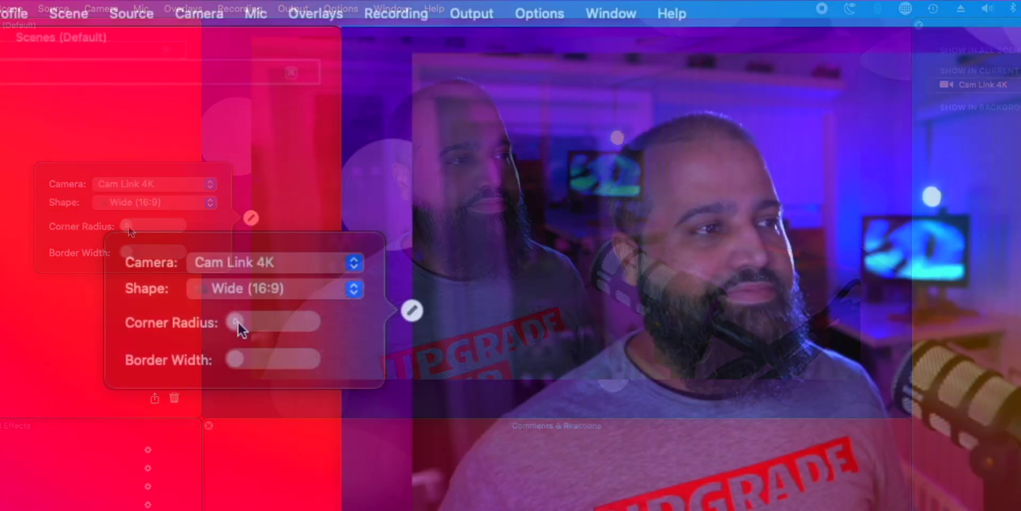
left_click_drag(132, 225, 162, 225)
mouse_move(285, 321)
left_mouse_down()
mouse_move(314, 324)
mouse_move(297, 327)
left_mouse_up()
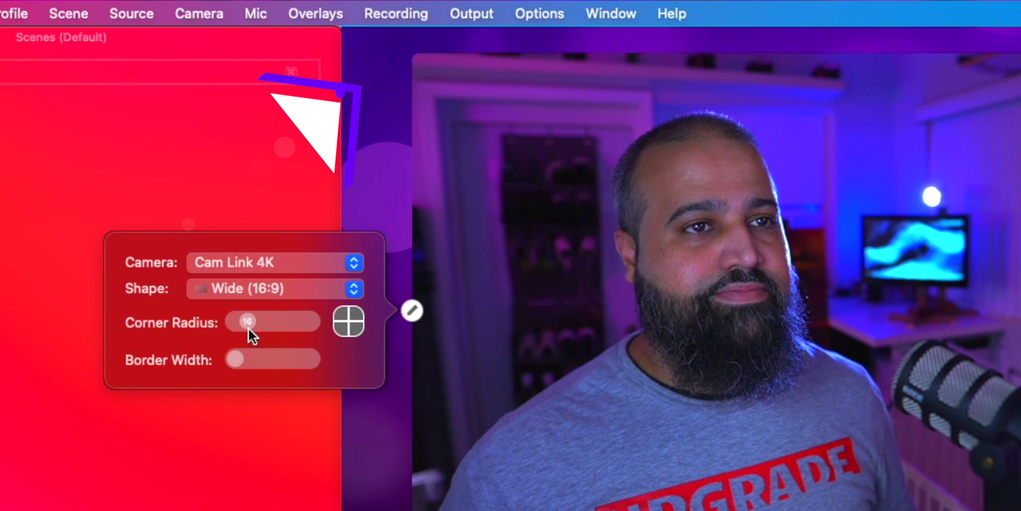
left_click_drag(231, 325, 305, 324)
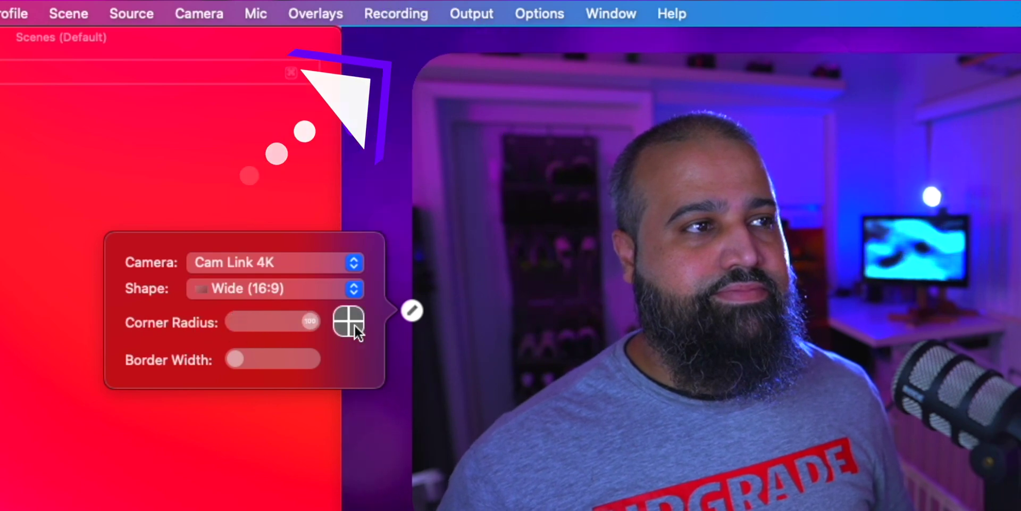
left_click(345, 314)
left_click(342, 329)
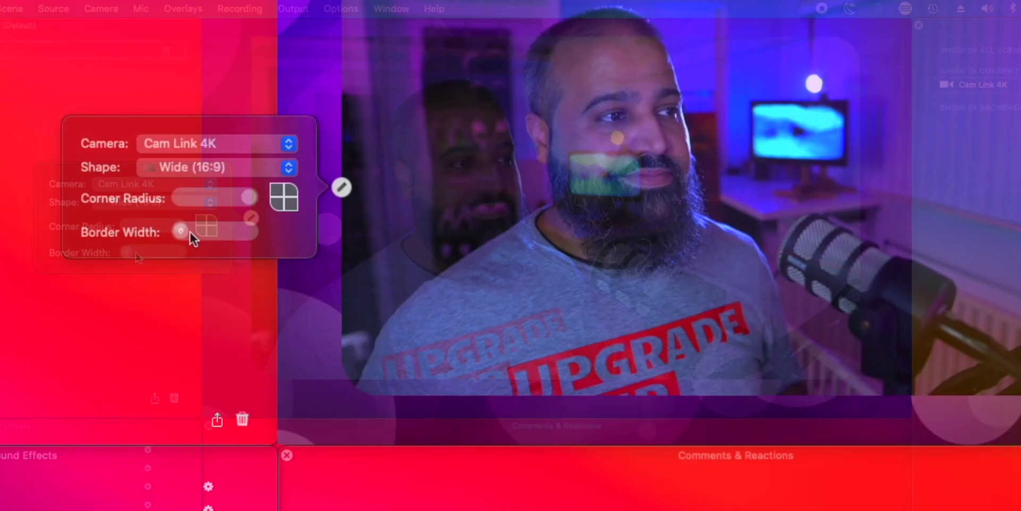
Widen the Cam Link 4K overlay border and colour it purple at 70% opacity
left_click_drag(133, 250, 139, 251)
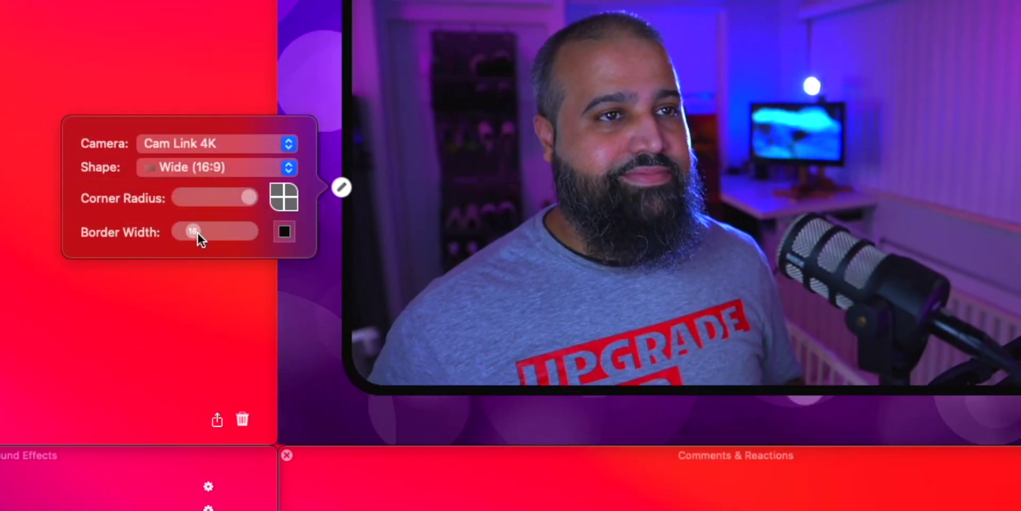
left_click_drag(197, 231, 199, 231)
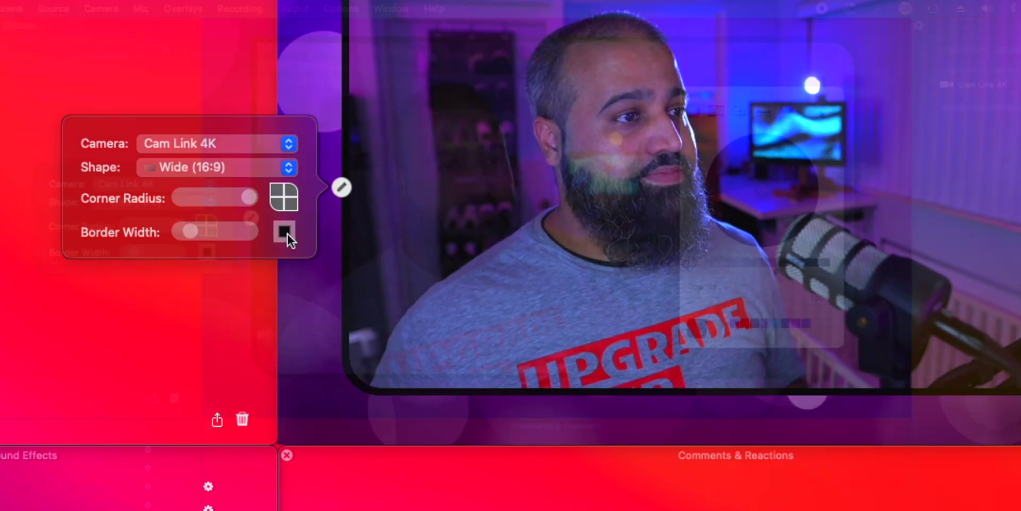
left_click(284, 231)
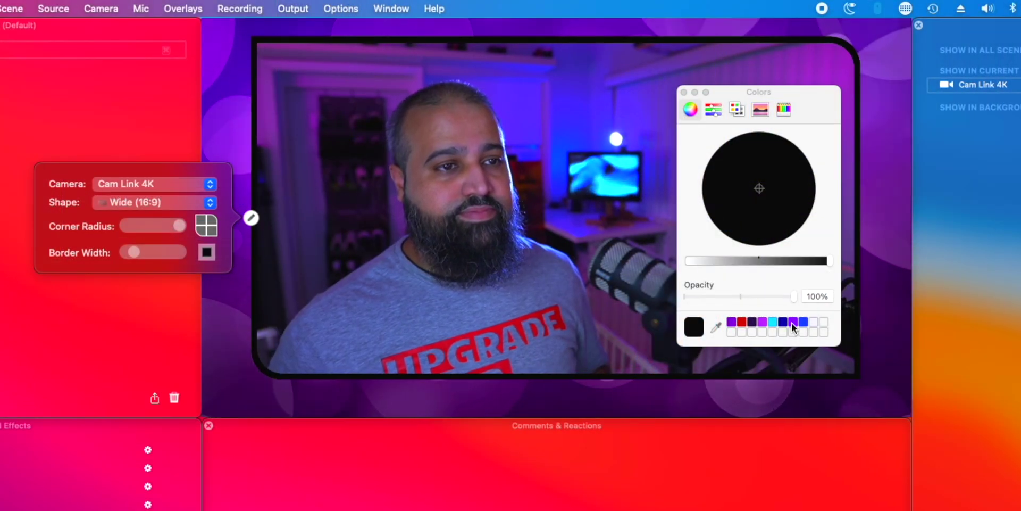
left_click(793, 322)
left_click(817, 297)
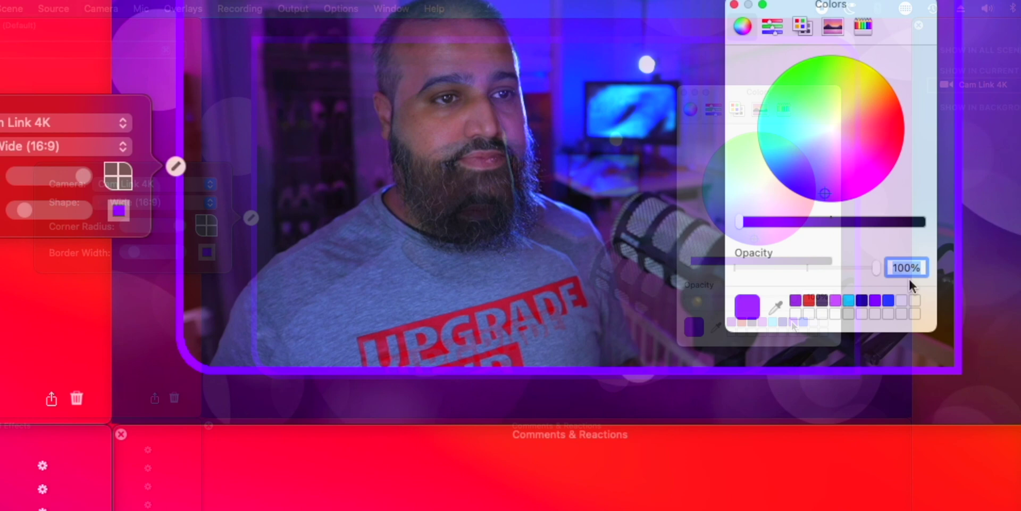
type("70")
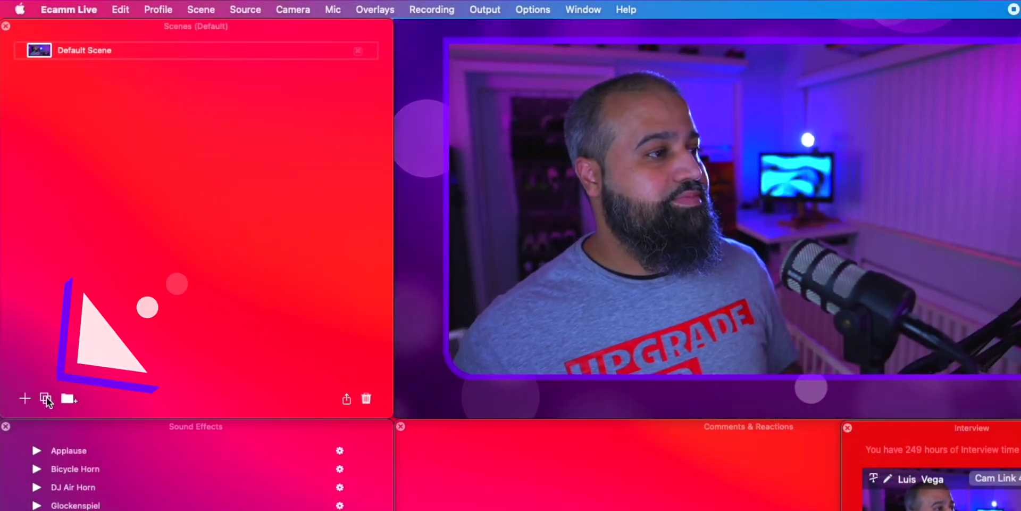
Duplicate the default scene as a new scene named 'Interview 1'
left_click(45, 397)
type("Int")
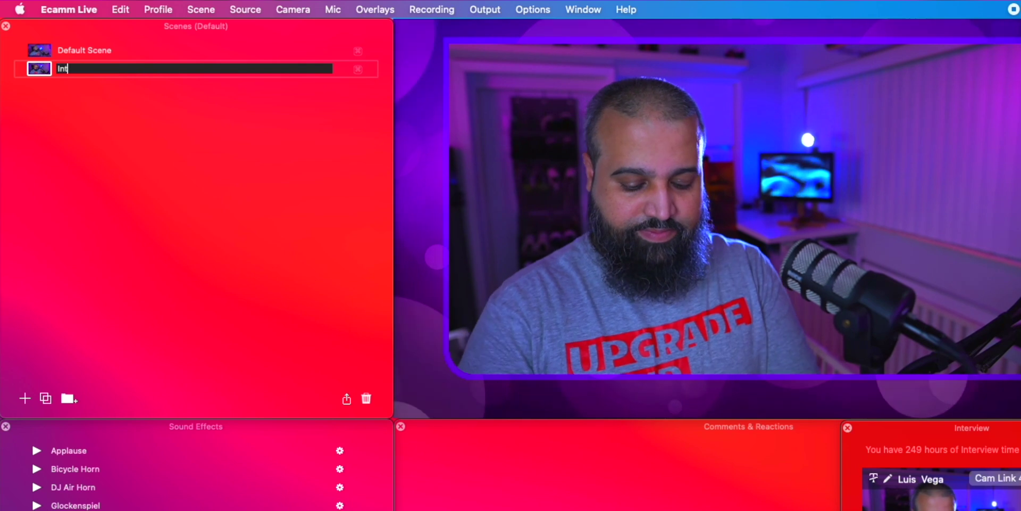
type("erview 1")
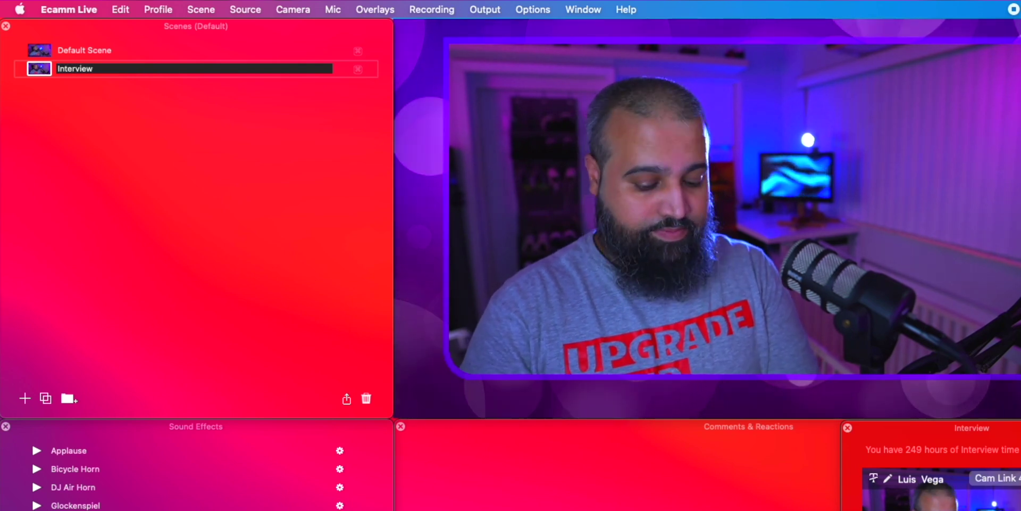
key("Return")
Make the camera frame Square, shrink it, and move it to the left
left_click(443, 219)
left_click(342, 203)
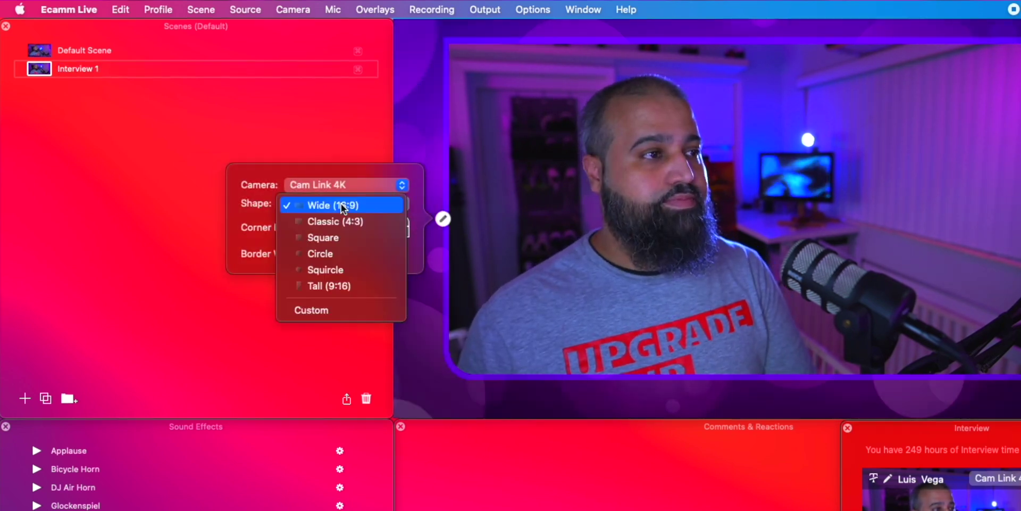
left_click(319, 235)
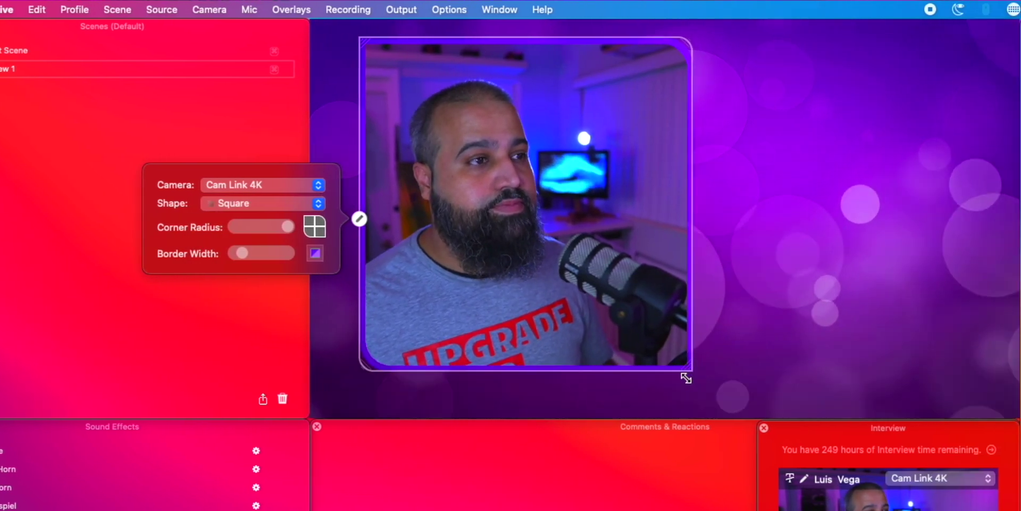
left_click_drag(771, 377, 729, 344)
left_click_drag(519, 242, 470, 249)
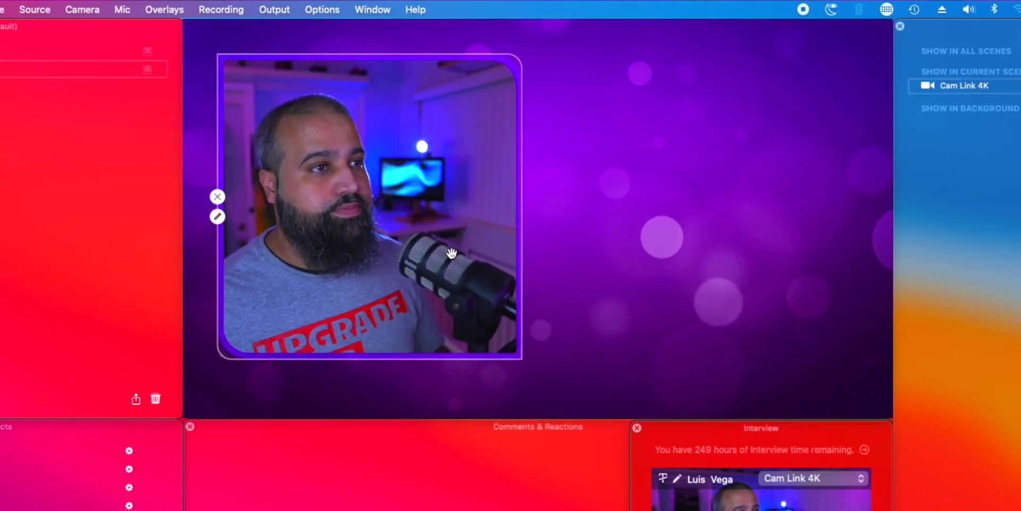
Duplicate the square frame, place the copy on the right, and set its camera to Guest 1
key("super+d")
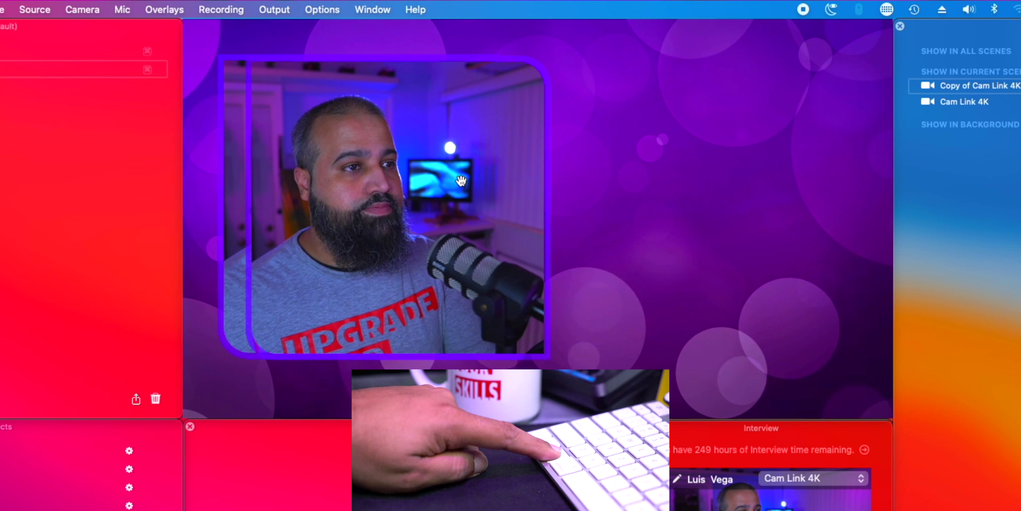
left_click_drag(449, 248, 764, 181)
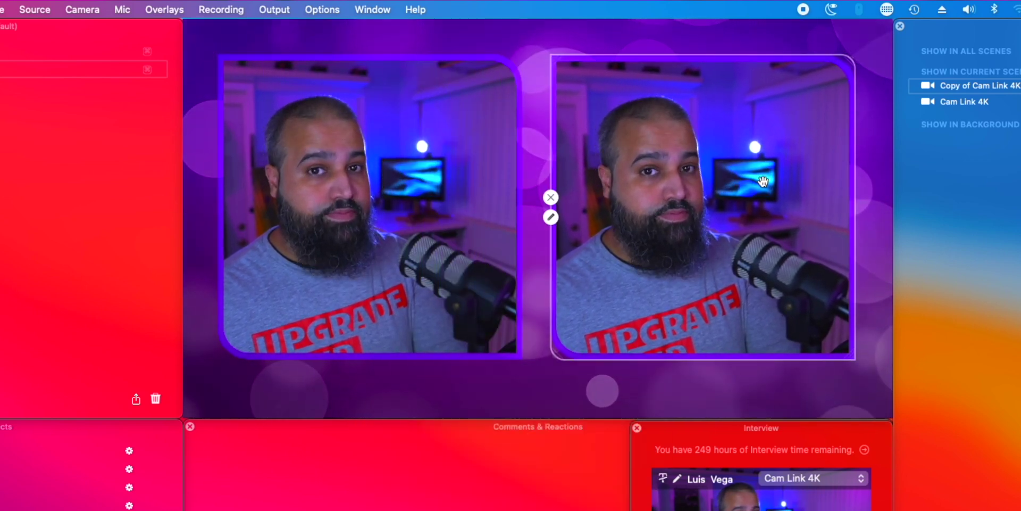
left_click(551, 217)
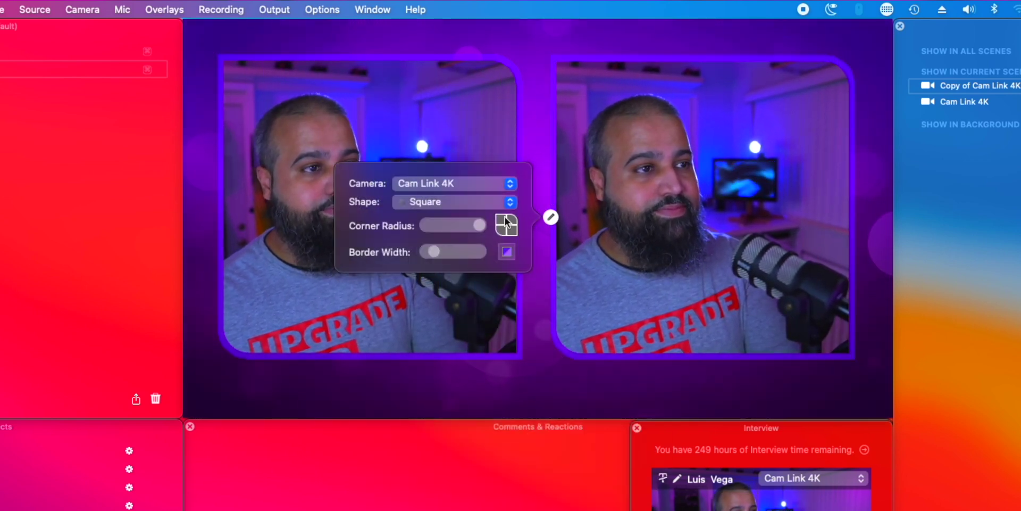
left_click(474, 184)
left_click(458, 229)
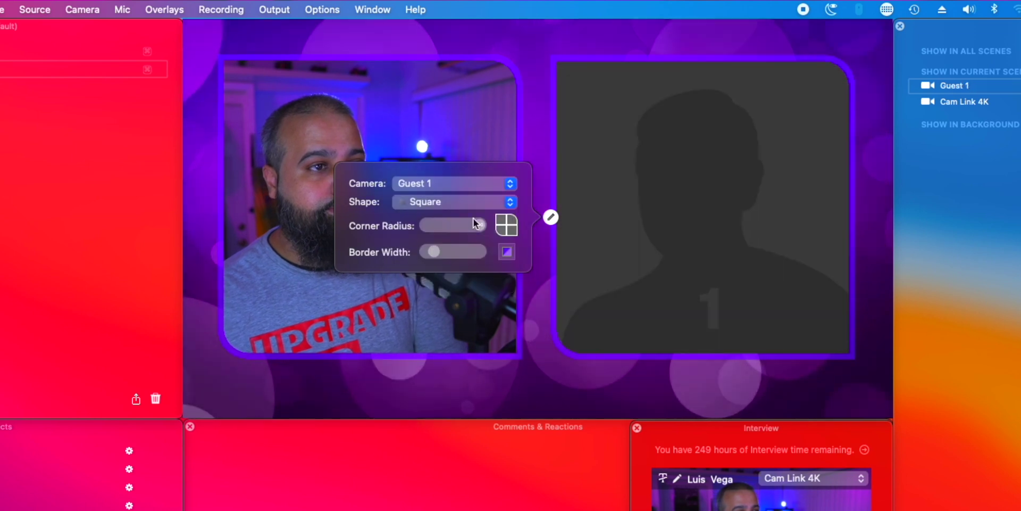
left_click(522, 41)
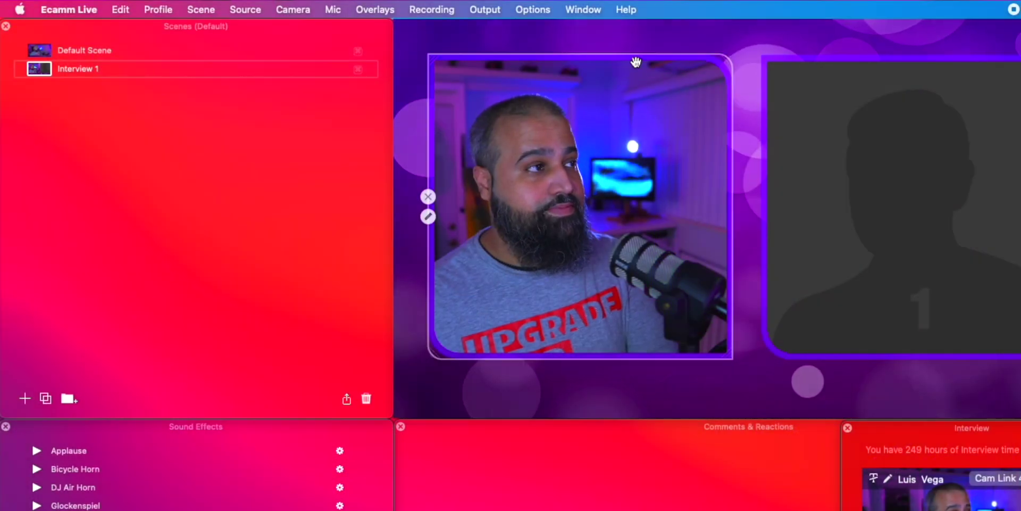
Bring up the lock icon on the Interview 1 row in the Scenes panel
mouse_move(345, 72)
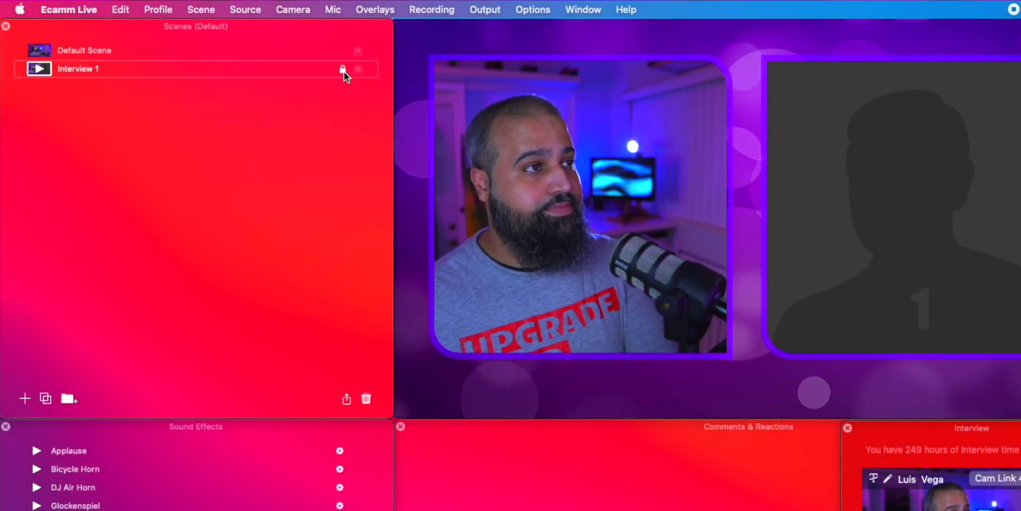